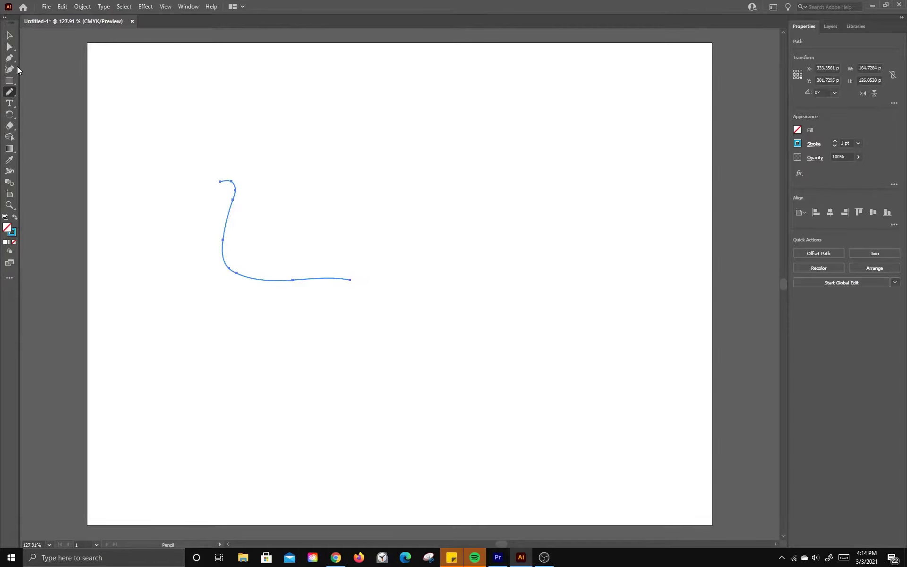
# Step: Apply a 3D Revolve effect to the curved path, revolving it 360° from its Right Edge into a bowl
pyautogui.click(8, 36)
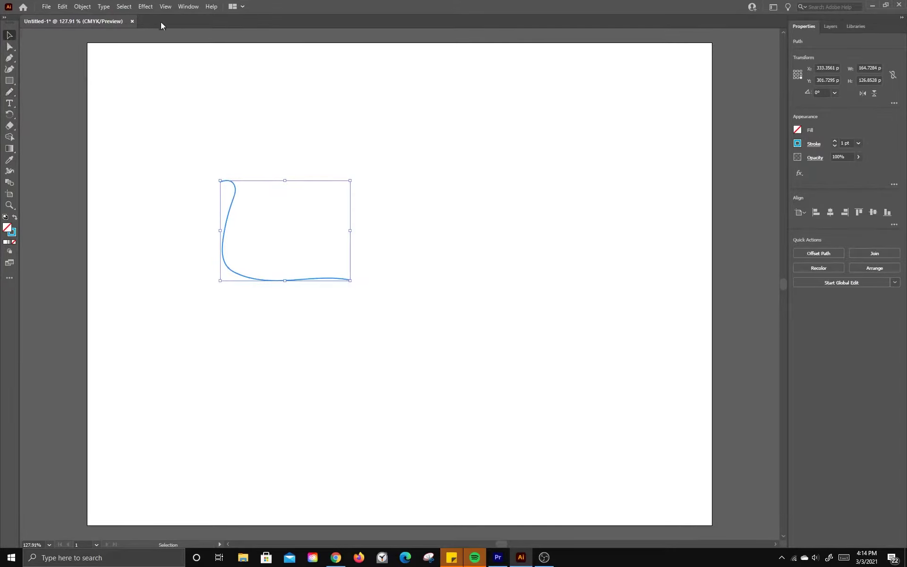
pyautogui.click(146, 6)
pyautogui.moveTo(193, 61)
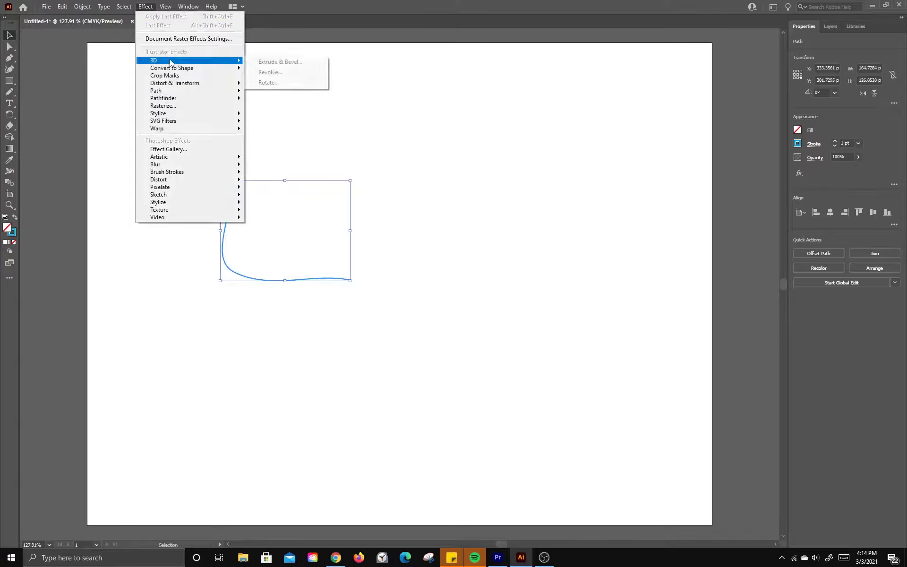
pyautogui.click(273, 71)
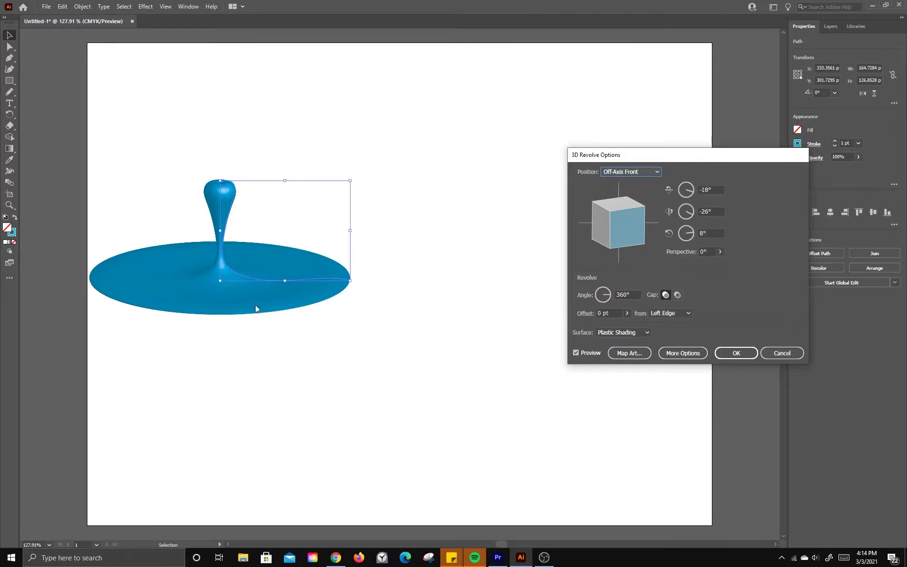
pyautogui.click(666, 315)
pyautogui.click(673, 334)
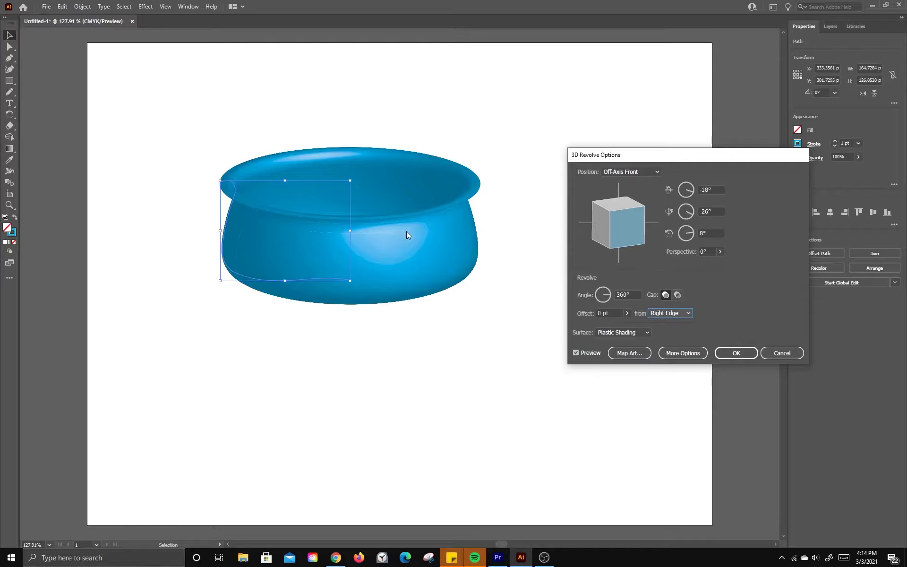
pyautogui.click(727, 354)
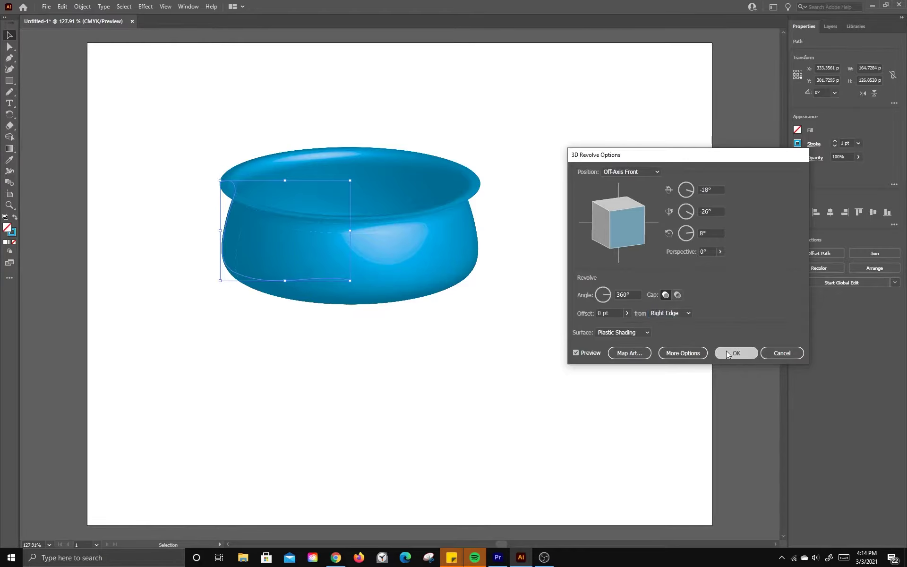
# Step: Widen the bowl by moving the selected anchor points of its left profile slightly outward with Direct Selection
pyautogui.click(9, 46)
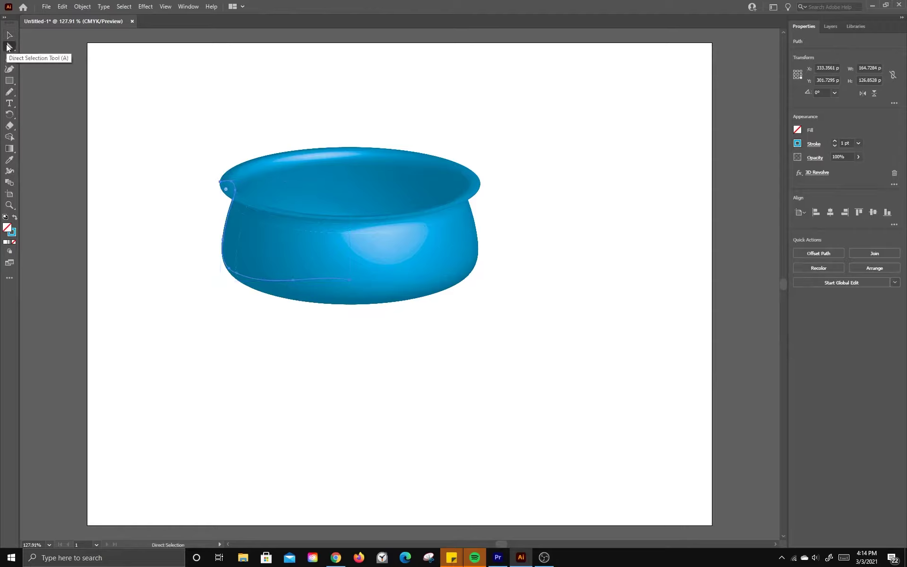
pyautogui.moveTo(202, 166); pyautogui.dragTo(247, 292)
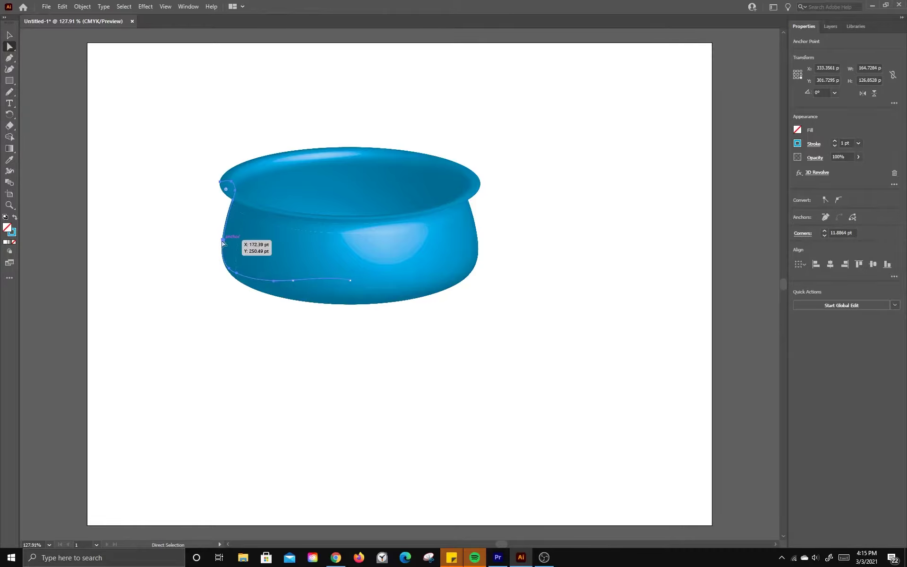
pyautogui.moveTo(223, 243); pyautogui.dragTo(217, 240)
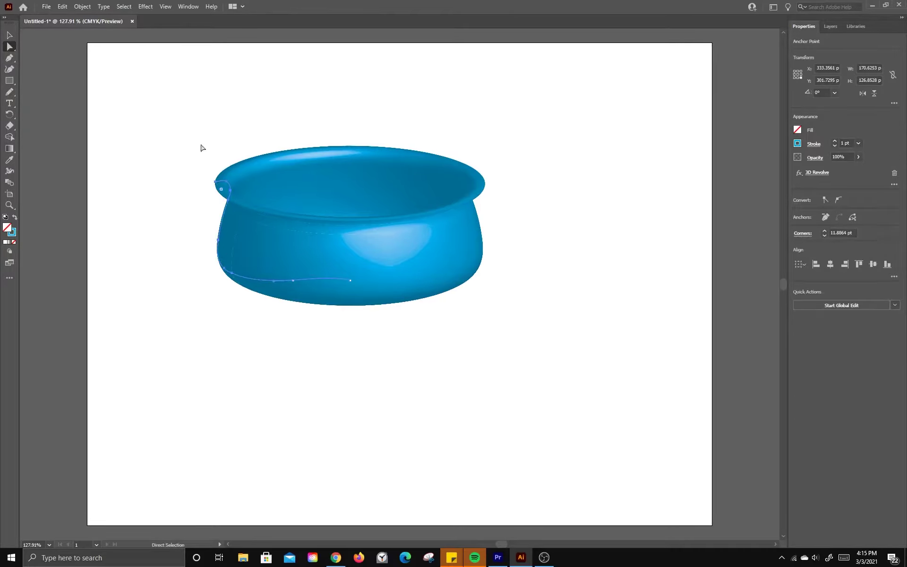
pyautogui.click(10, 36)
pyautogui.click(157, 116)
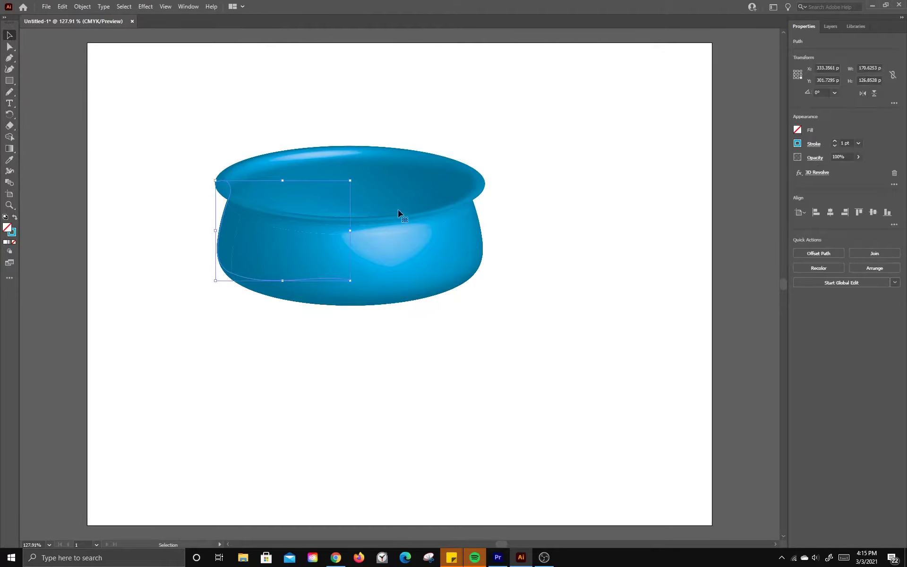
# Step: Try a green stroke color on the bowl and restore the light blue swatch
pyautogui.click(797, 143)
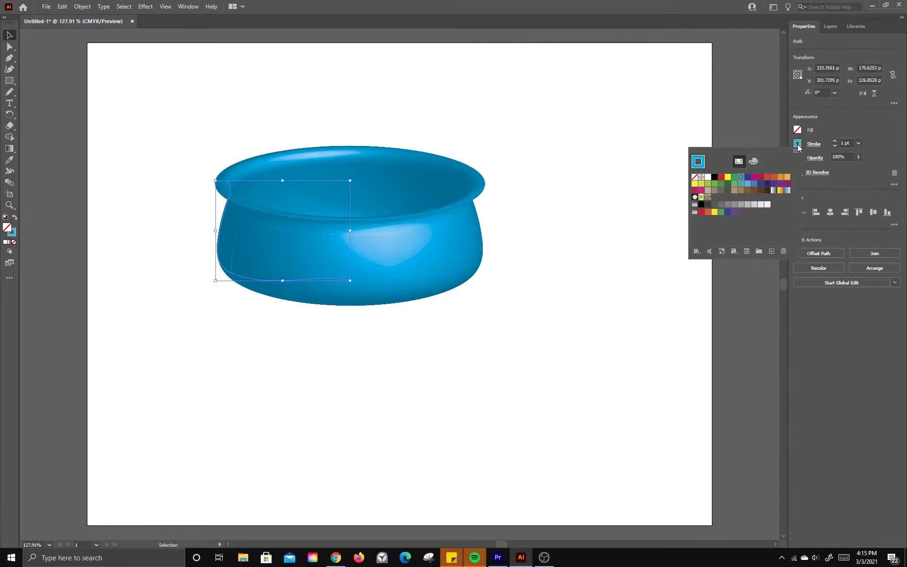
pyautogui.click(737, 178)
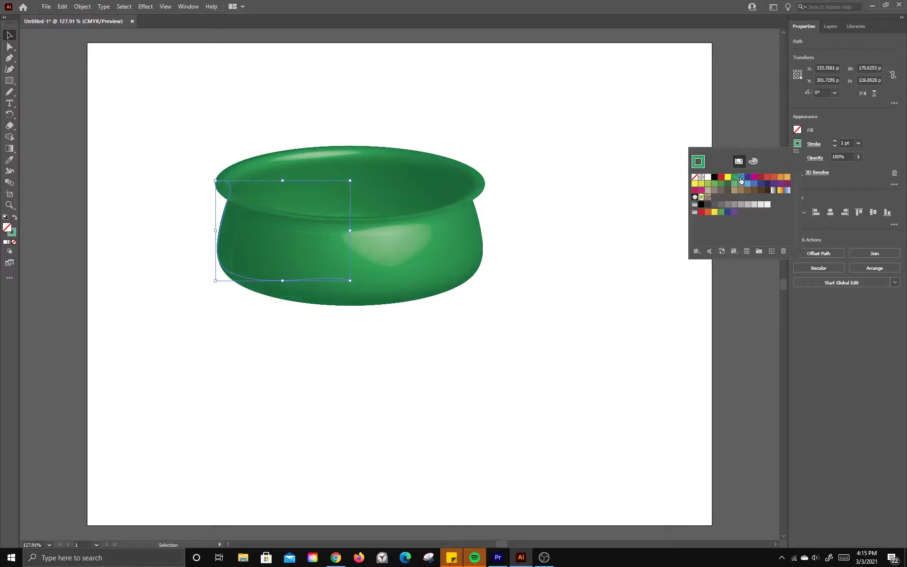
pyautogui.click(741, 178)
pyautogui.click(134, 89)
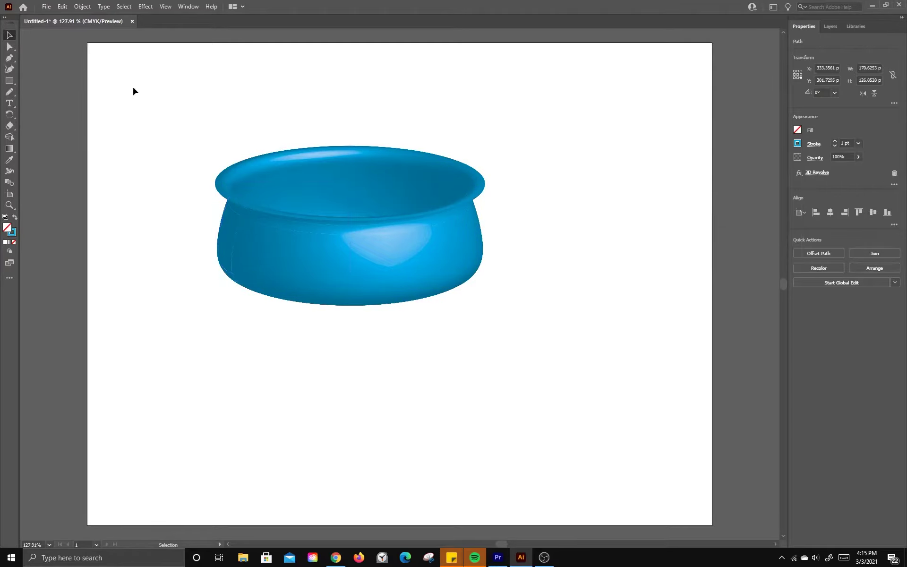
# Step: Edit the bowl's 3D Revolve effect and rotate it to -30° around the vertical axis
pyautogui.click(341, 232)
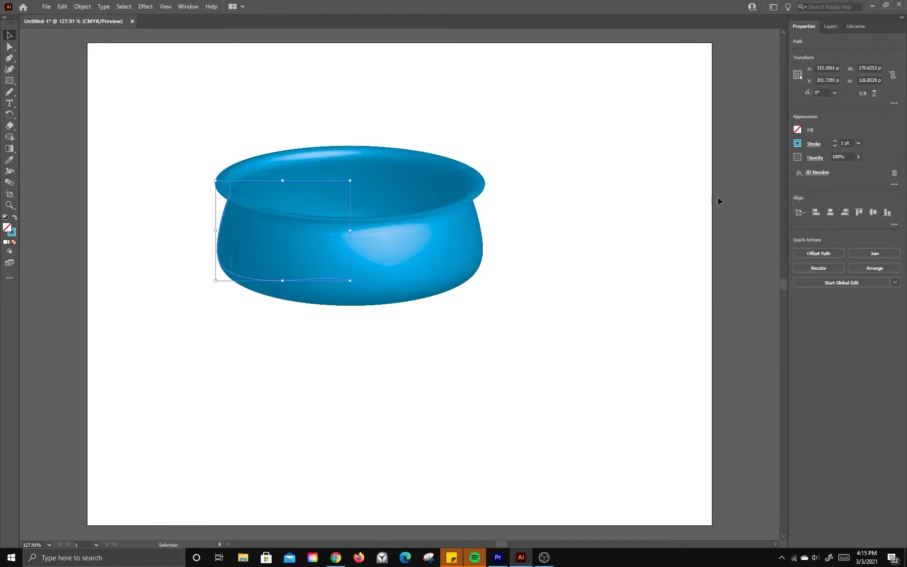
pyautogui.click(818, 173)
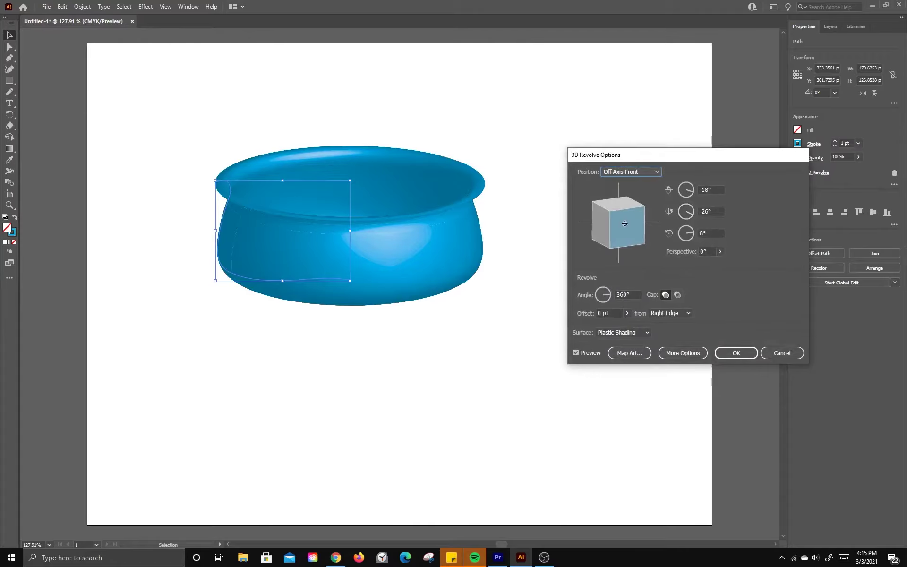
pyautogui.moveTo(624, 224); pyautogui.dragTo(627, 223)
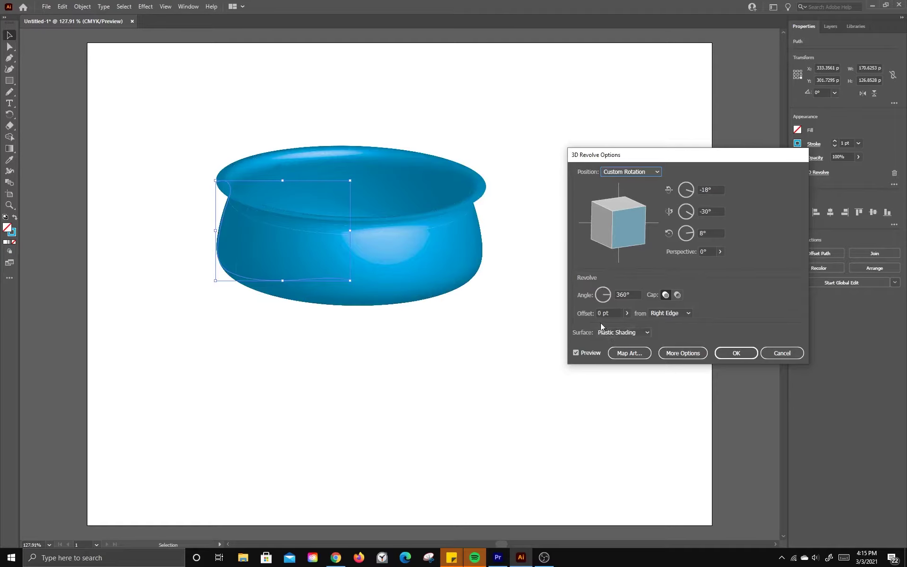
# Step: Compare the Wireframe, No Shading and Diffuse Shading surfaces on the bowl and return to Plastic Shading
pyautogui.click(614, 333)
pyautogui.click(614, 341)
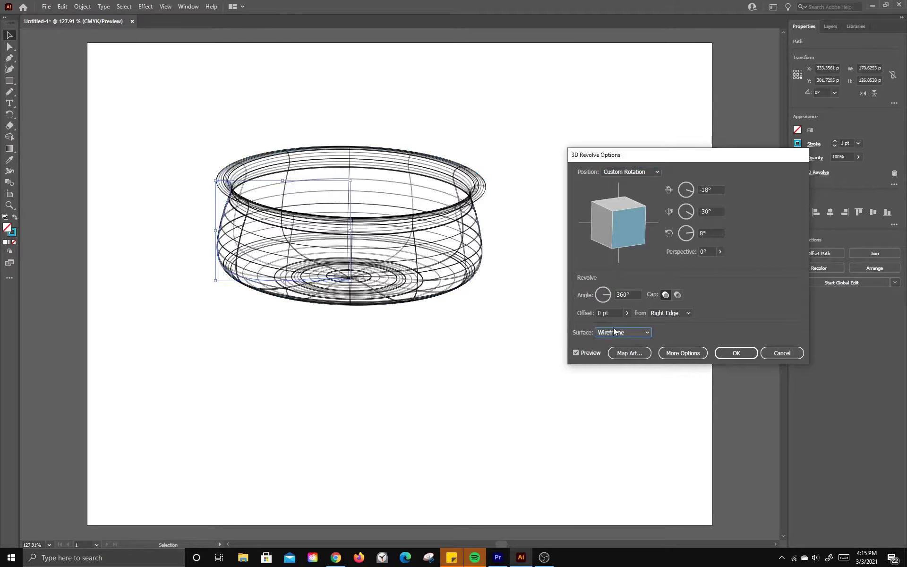
pyautogui.click(614, 332)
pyautogui.click(618, 354)
pyautogui.click(616, 334)
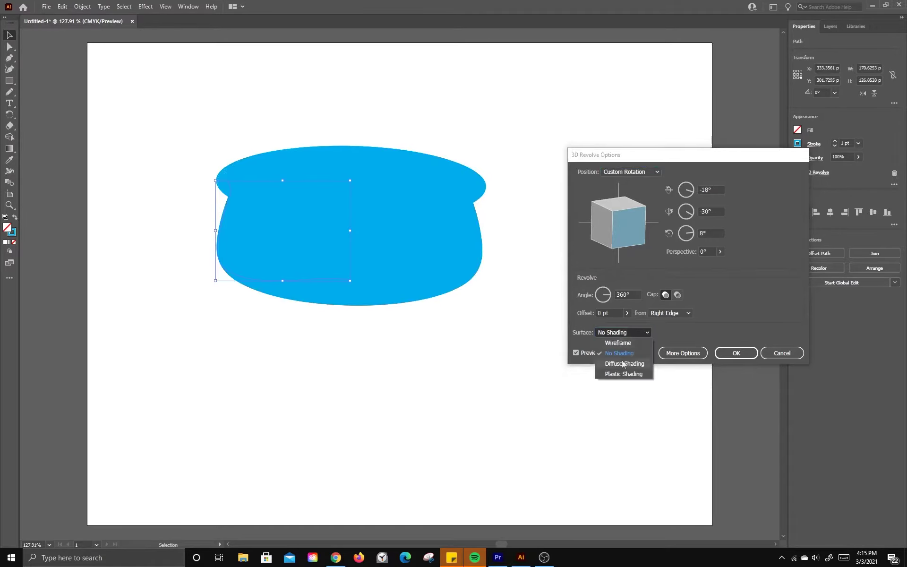
pyautogui.click(623, 364)
pyautogui.click(615, 333)
pyautogui.click(623, 373)
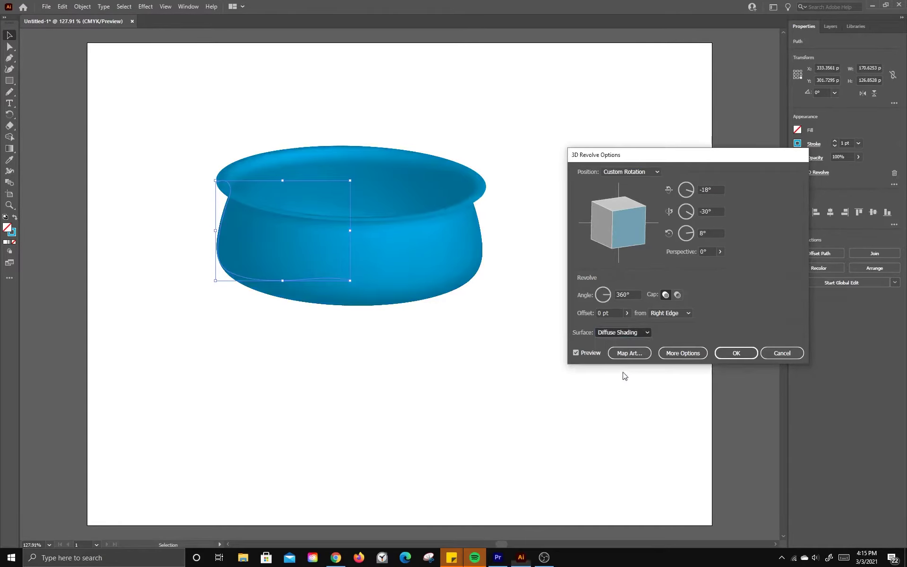
# Step: Shift the light source slightly toward the right of the shading sphere and apply the updated revolve settings
pyautogui.click(683, 354)
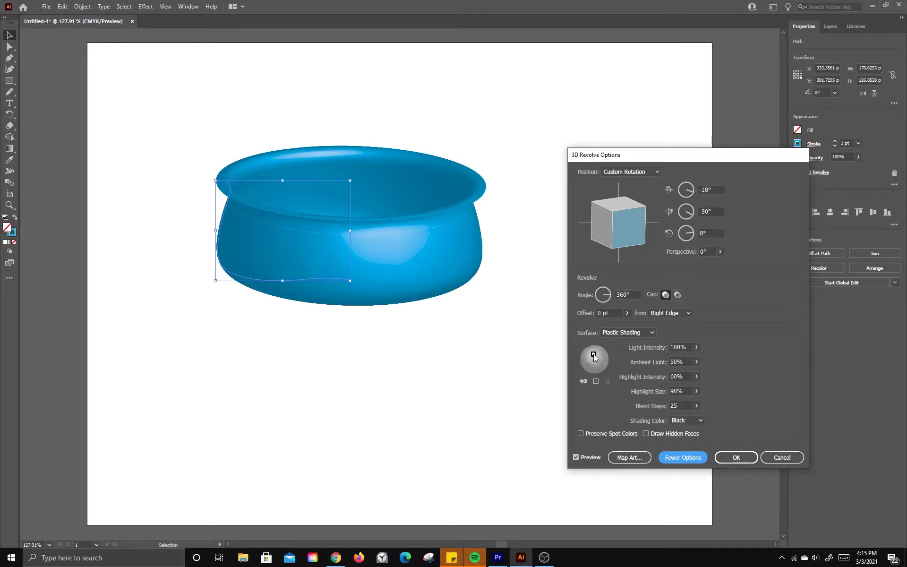
pyautogui.moveTo(593, 355); pyautogui.dragTo(599, 355)
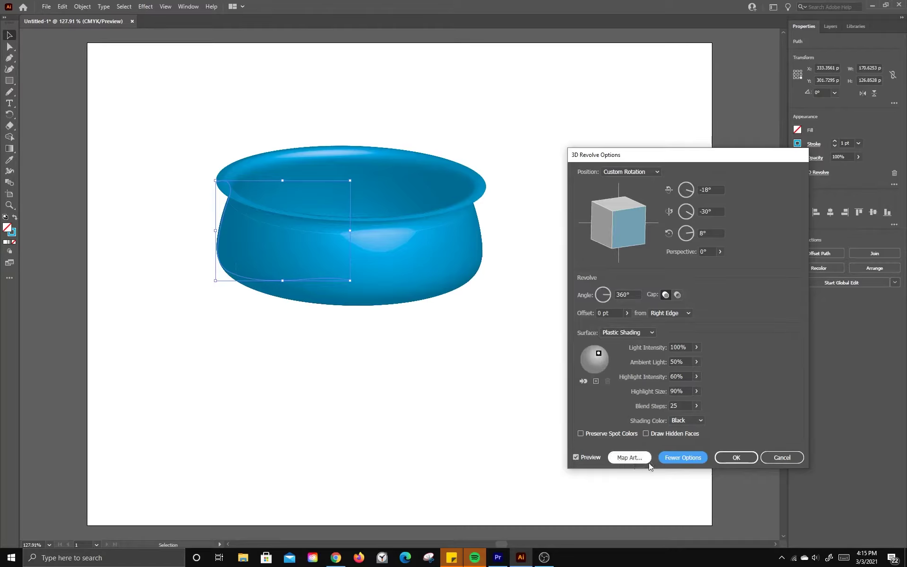
pyautogui.click(731, 458)
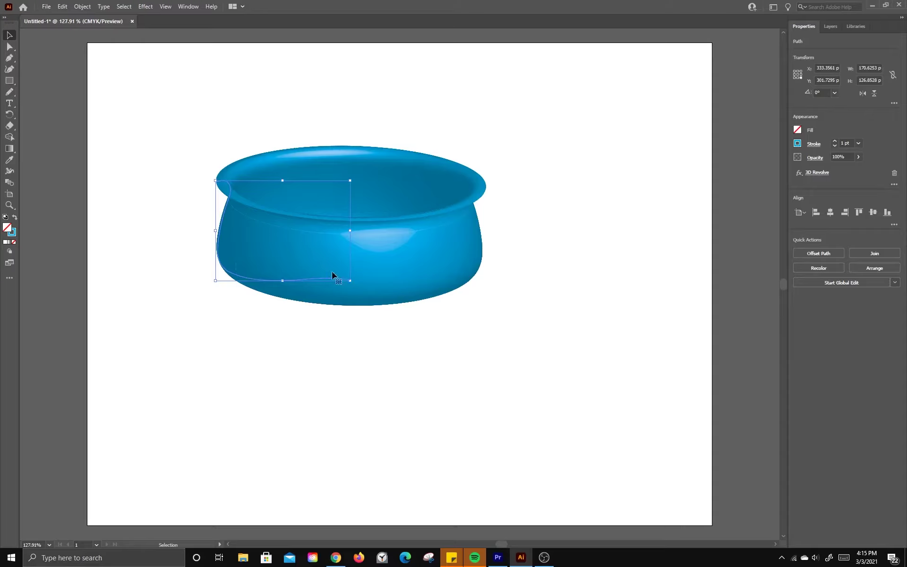
pyautogui.click(488, 316)
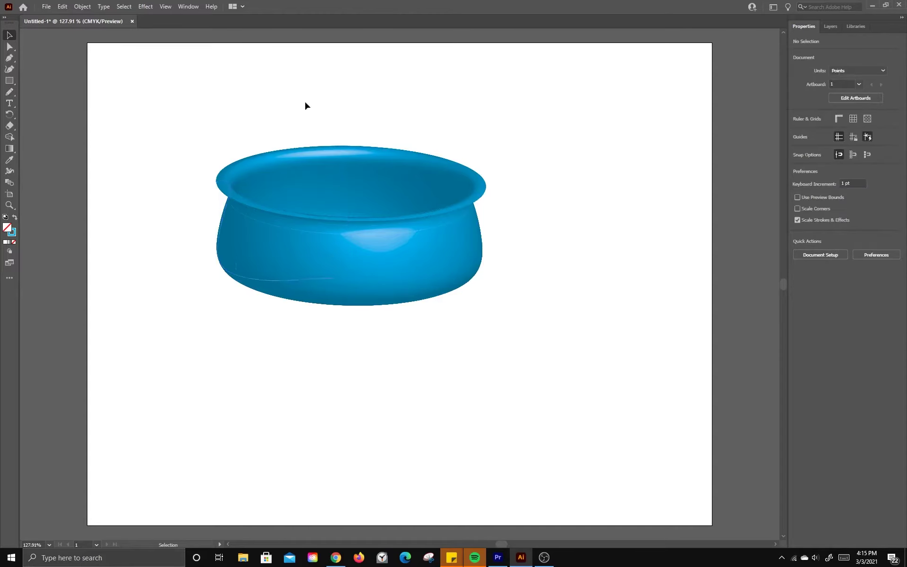
# Step: Review the symbols available for mapping in the document's Symbols panel and close it
pyautogui.click(188, 6)
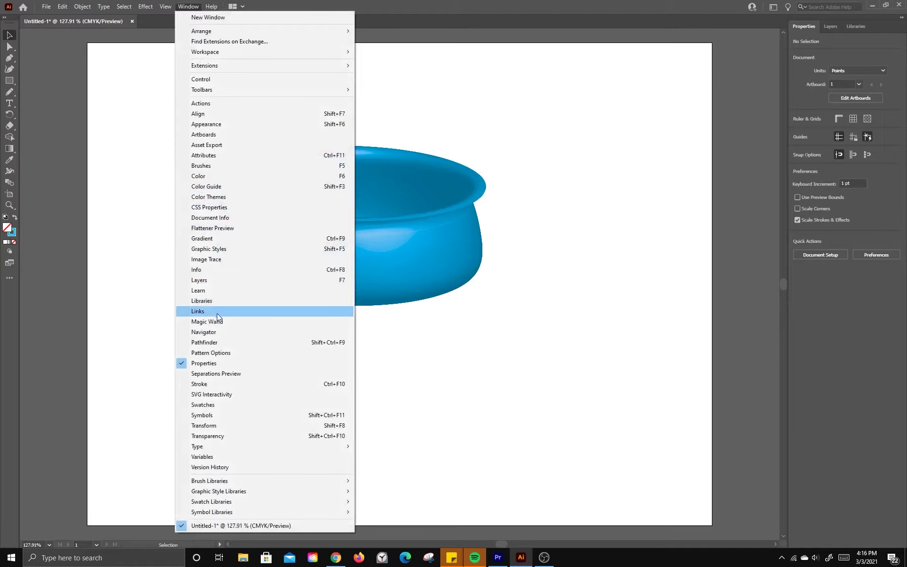
pyautogui.click(216, 415)
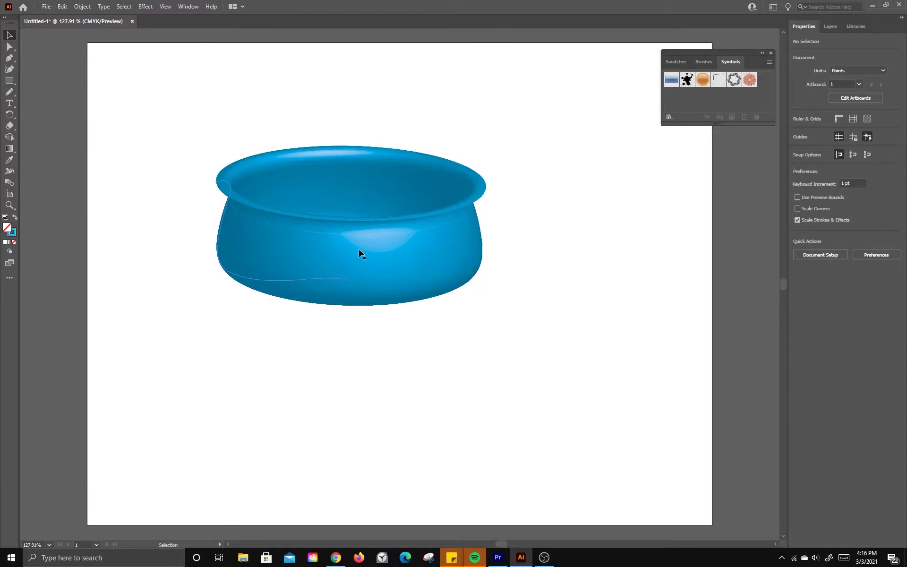
pyautogui.click(771, 53)
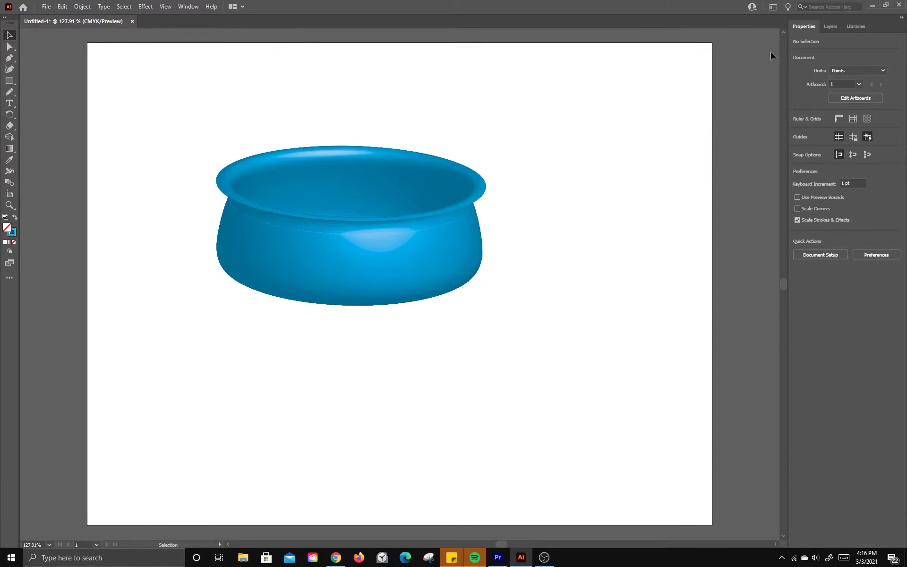
# Step: Open Map Art for the bowl's 3D Revolve effect, browse its surfaces and settle on surface 3 of 9
pyautogui.click(400, 269)
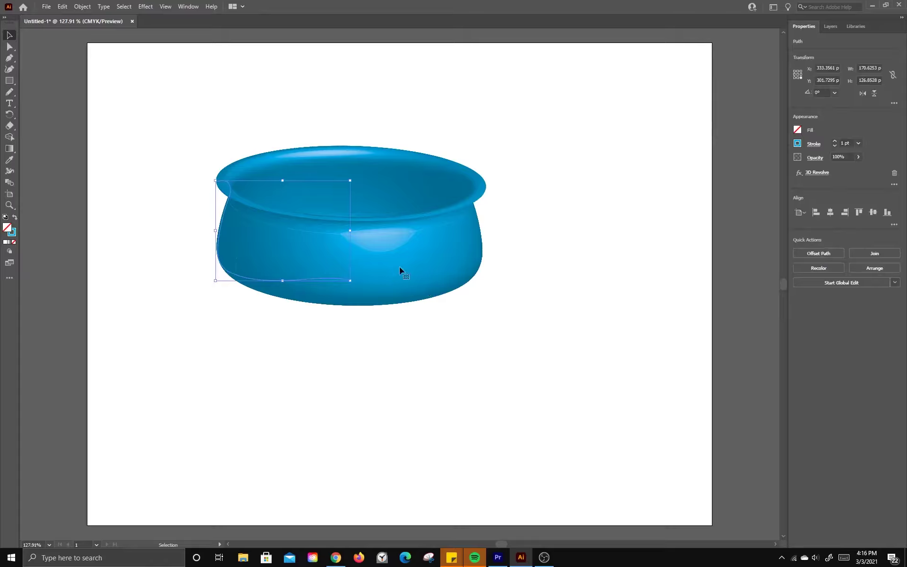
pyautogui.click(816, 173)
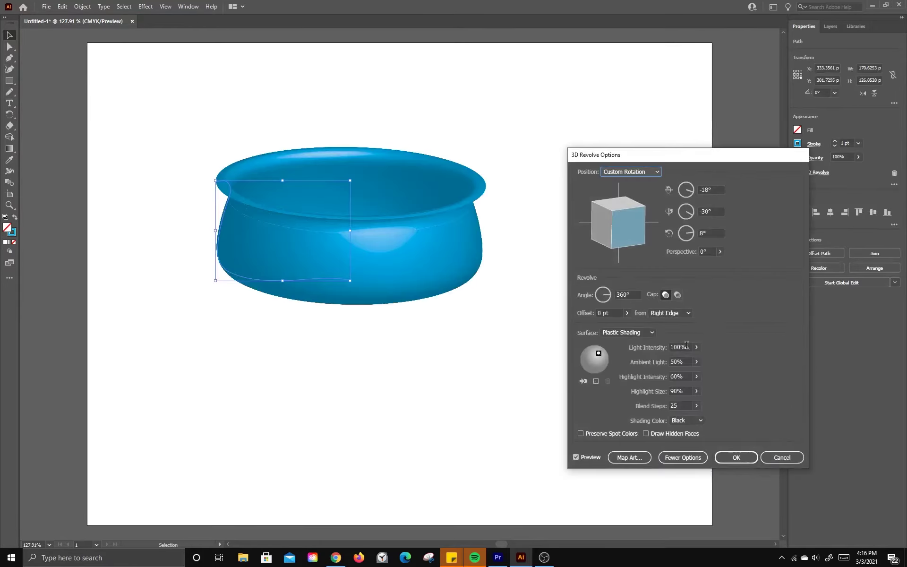
pyautogui.click(630, 457)
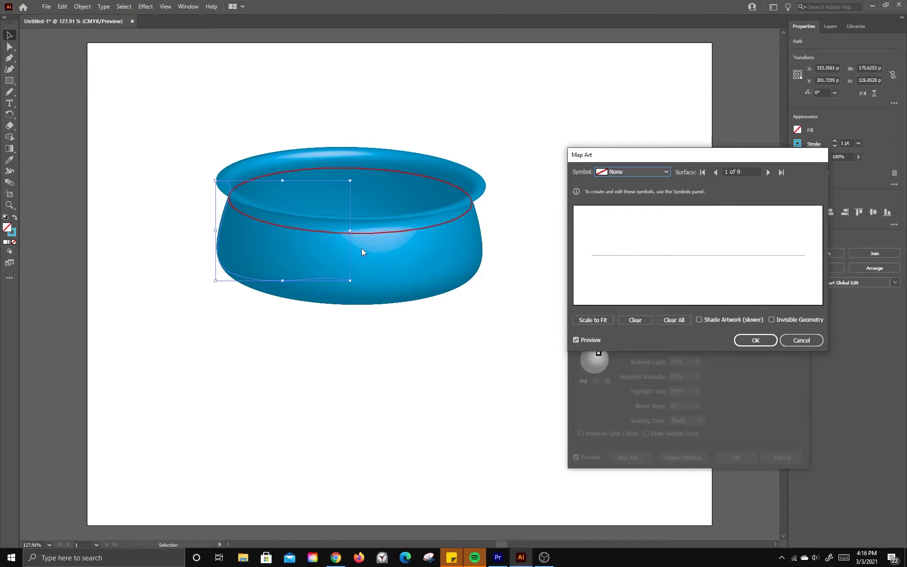
pyautogui.click(768, 173)
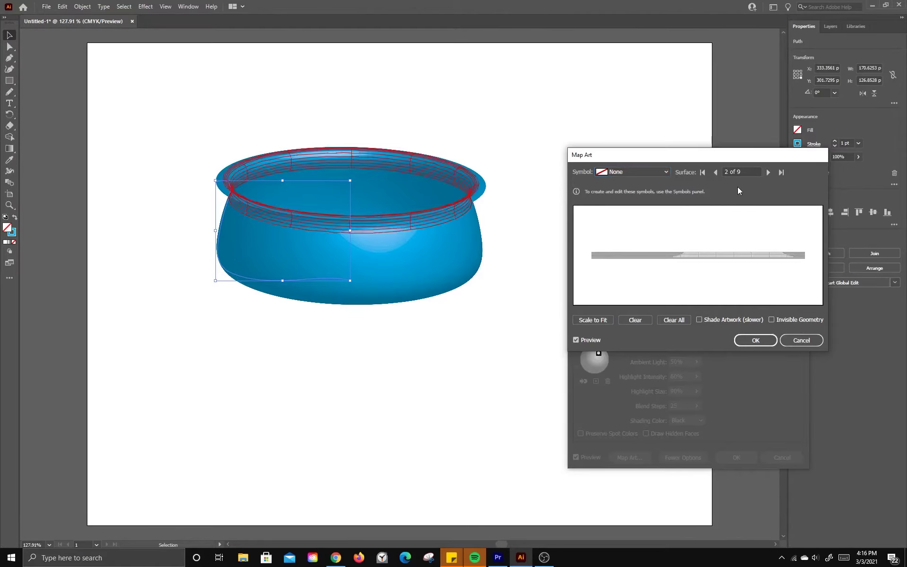
pyautogui.click(767, 173)
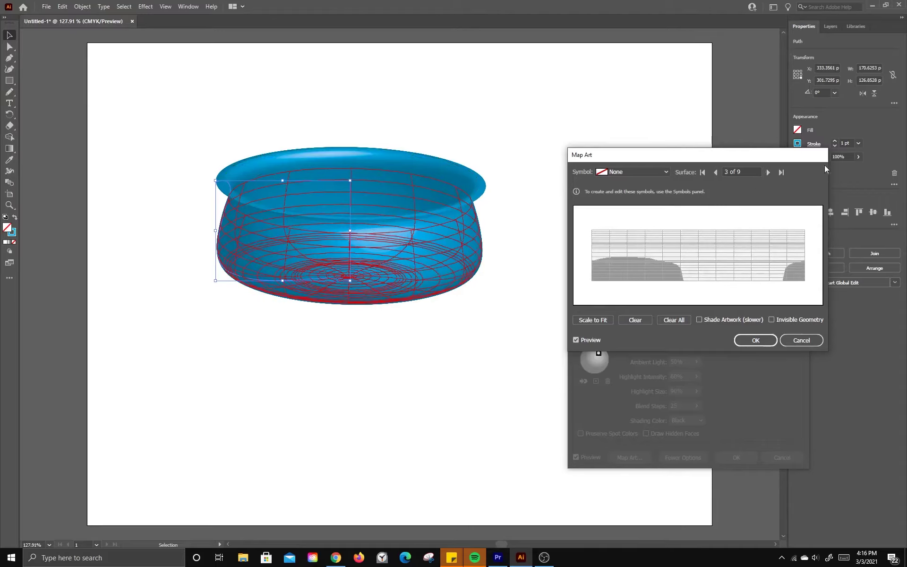
pyautogui.click(768, 174)
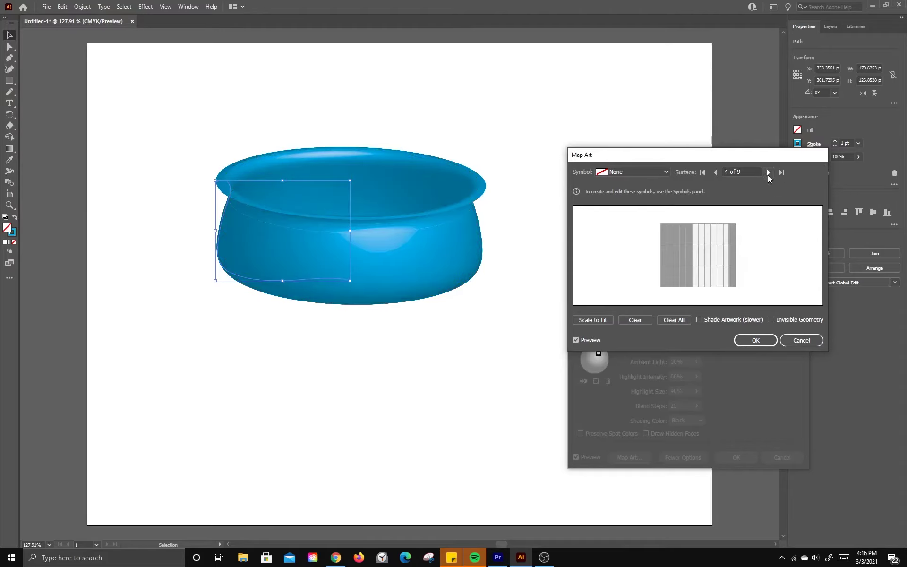
pyautogui.click(768, 174)
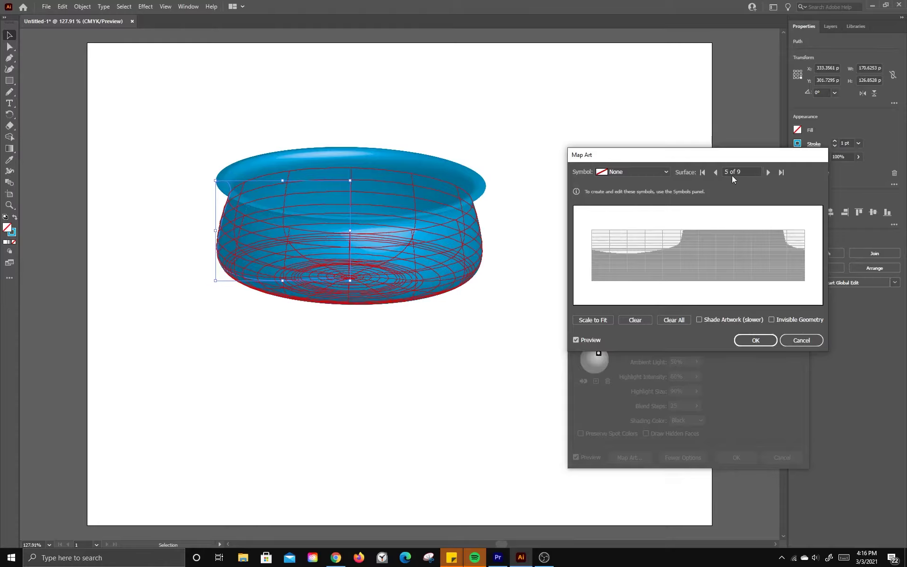
pyautogui.click(716, 172)
pyautogui.click(716, 172)
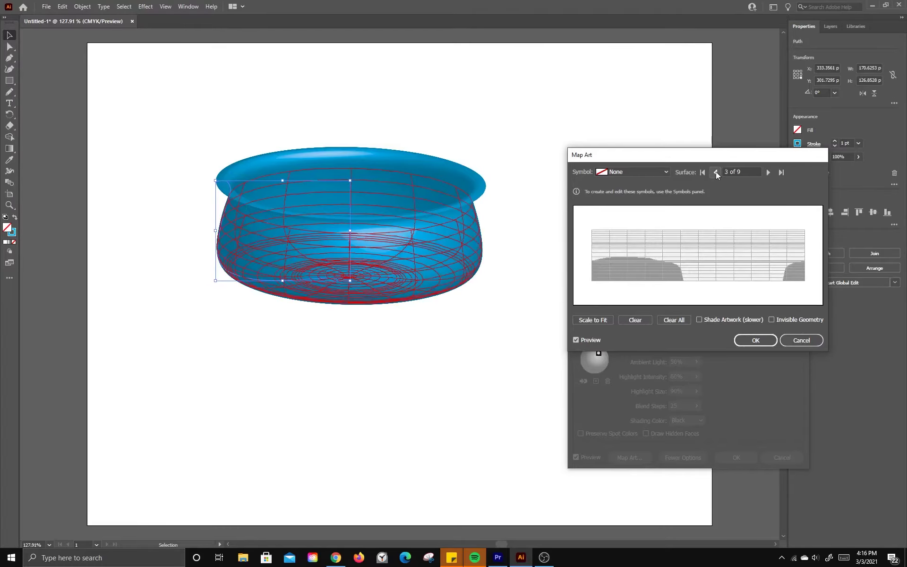
# Step: Map the Vector Grime symbol onto surface 3 and position it within the visible light area
pyautogui.click(624, 173)
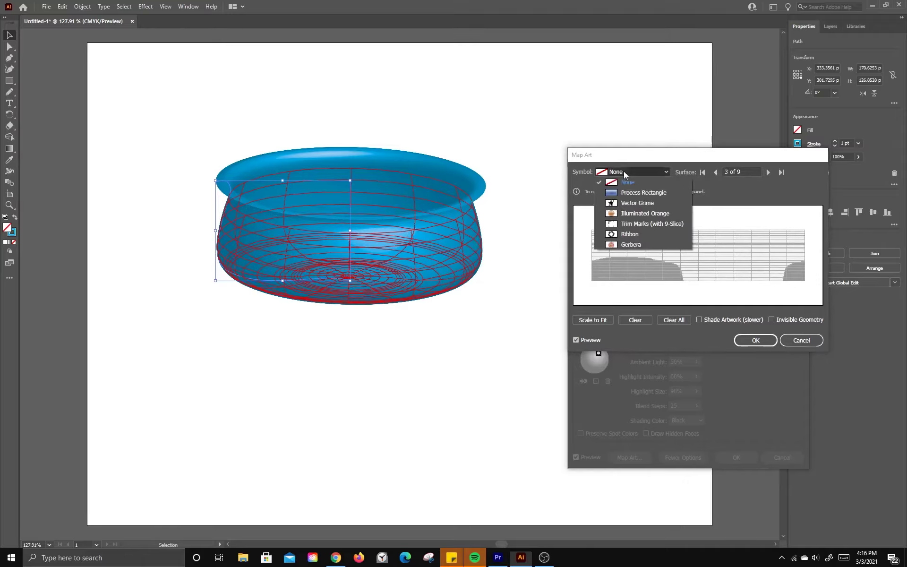
pyautogui.click(632, 204)
pyautogui.moveTo(705, 253)
pyautogui.mouseDown()
pyautogui.moveTo(681, 250)
pyautogui.moveTo(727, 252)
pyautogui.moveTo(712, 261)
pyautogui.mouseUp()
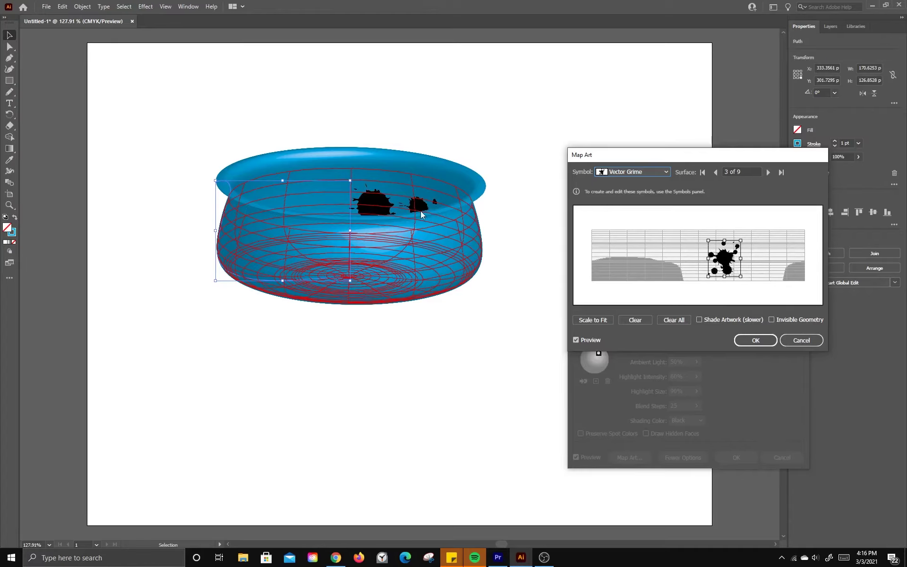
# Step: Clear the mapped symbol from surface 3 of the bowl and switch to surface 5 of 9
pyautogui.click(633, 321)
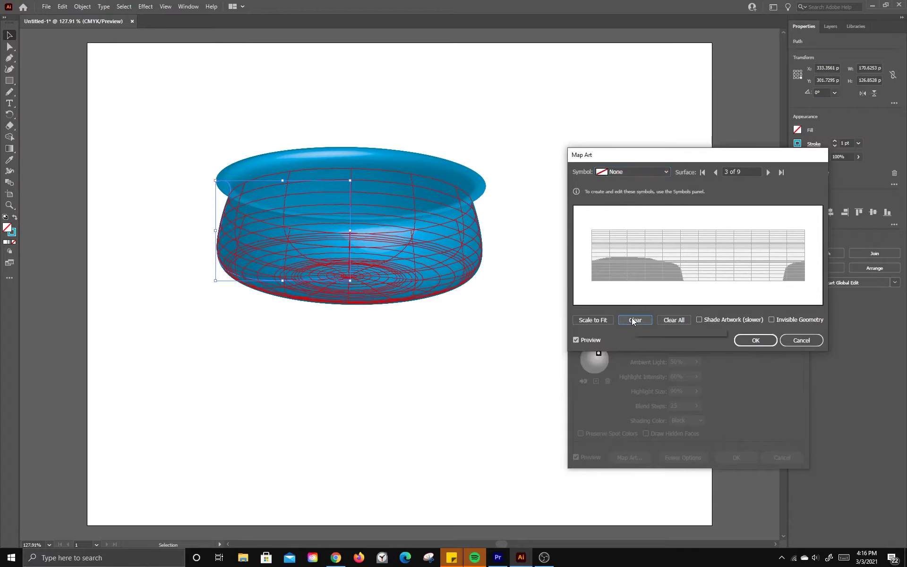
pyautogui.click(769, 173)
pyautogui.click(769, 173)
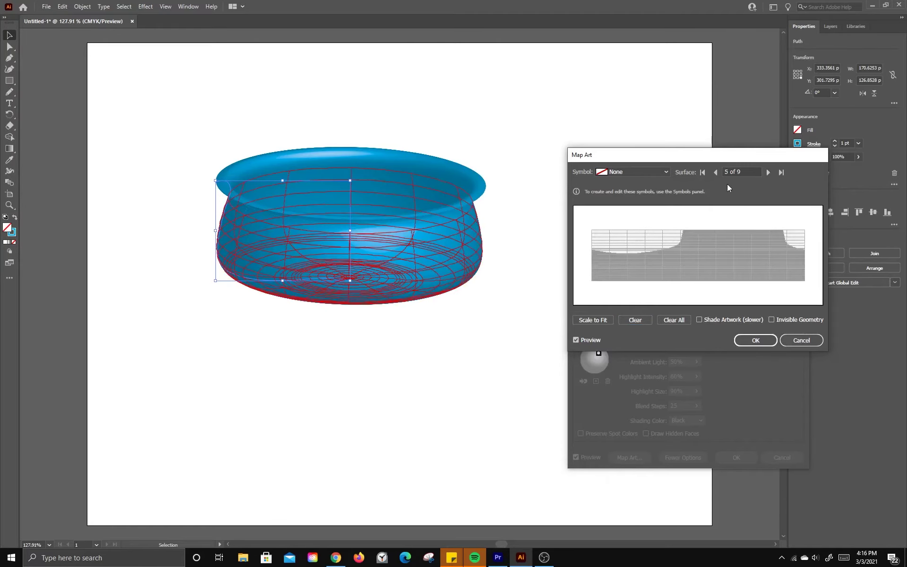
# Step: Map the Vector Grime symbol onto surface 5, move it into the visible light area, apply the revolve settings and deselect the bowl
pyautogui.click(641, 172)
pyautogui.click(633, 203)
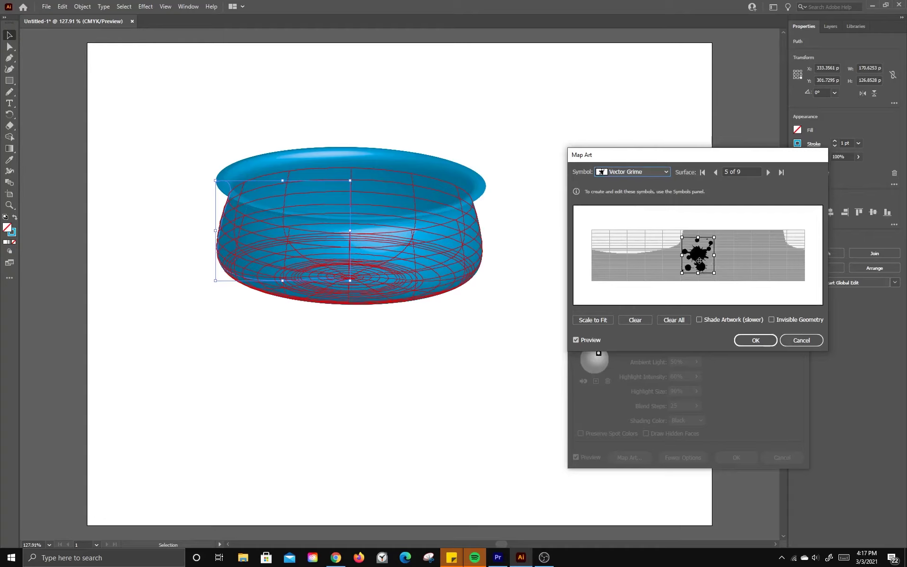
pyautogui.moveTo(700, 260); pyautogui.dragTo(641, 248)
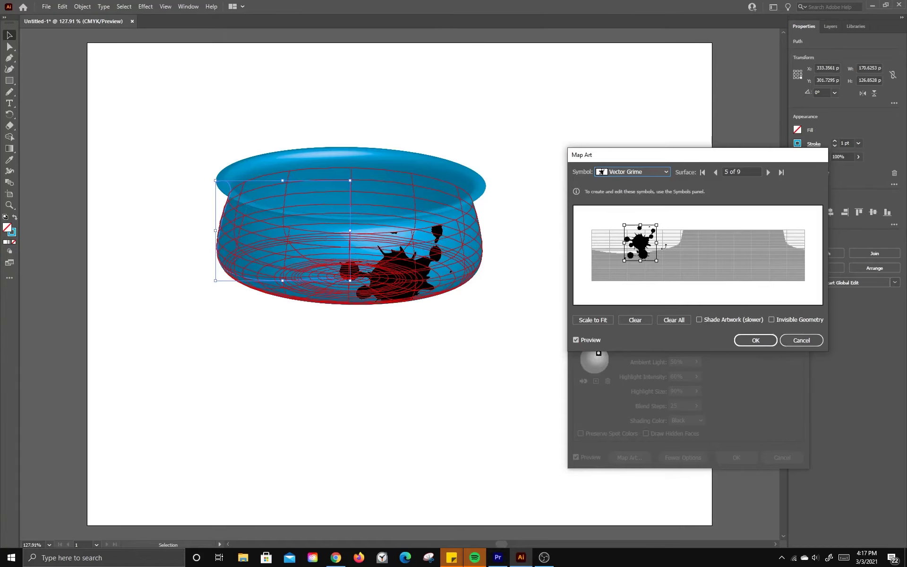
pyautogui.click(741, 339)
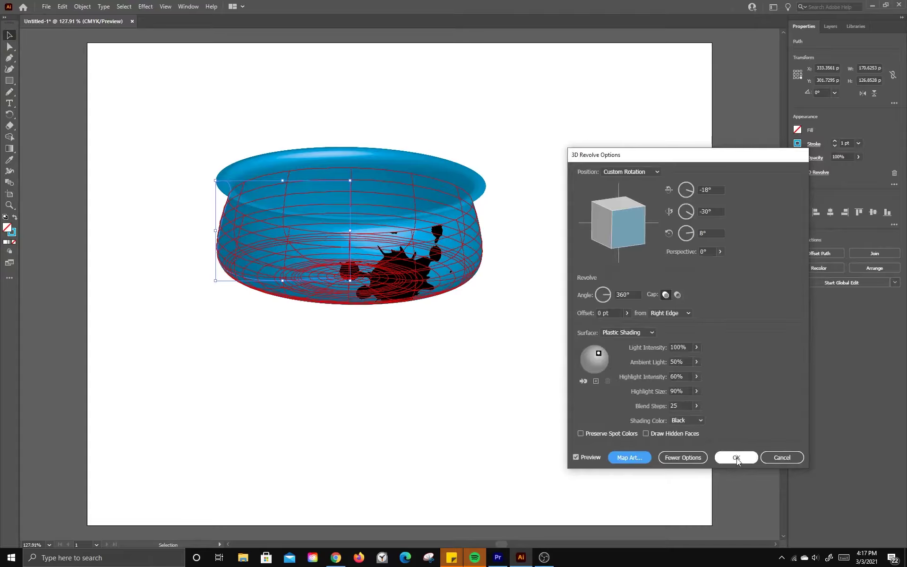
pyautogui.click(737, 458)
pyautogui.click(190, 137)
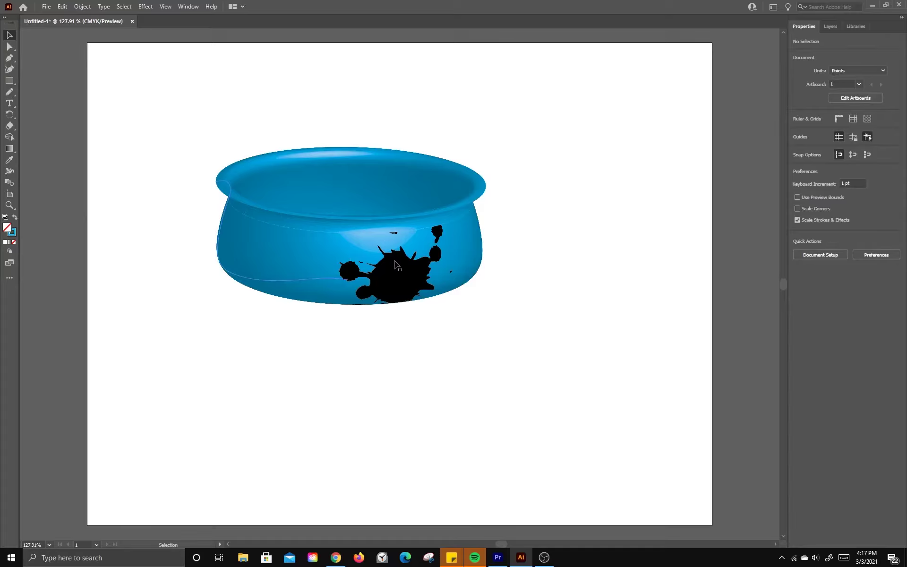
# Step: Draw a rectangle about 260 by 52 pt below the bowl with a dark brown fill and a light brown 4 pt stroke
pyautogui.click(10, 81)
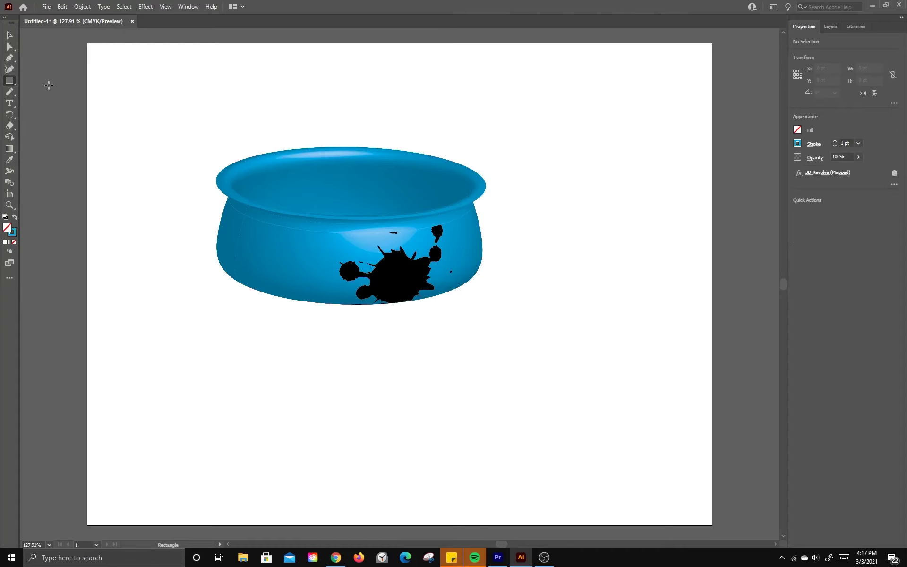
pyautogui.click(797, 130)
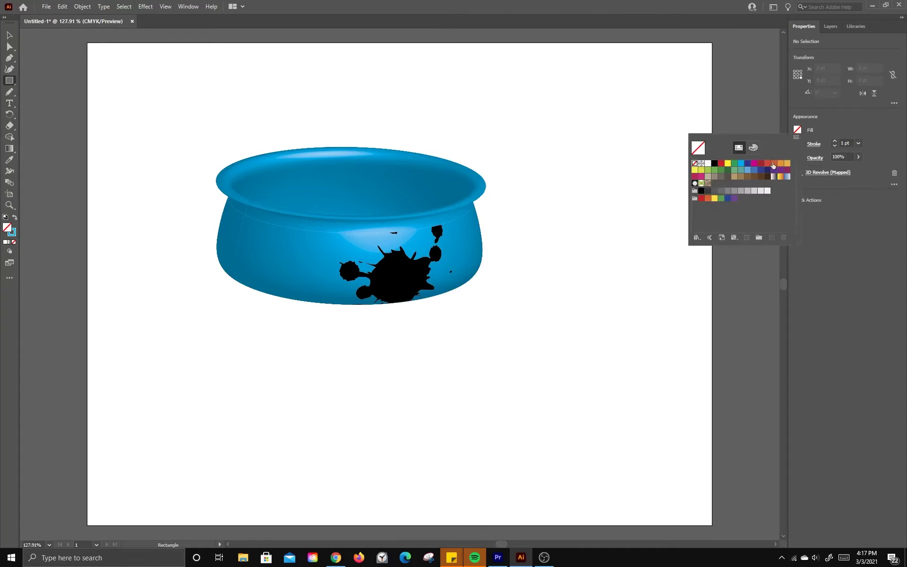
pyautogui.click(762, 177)
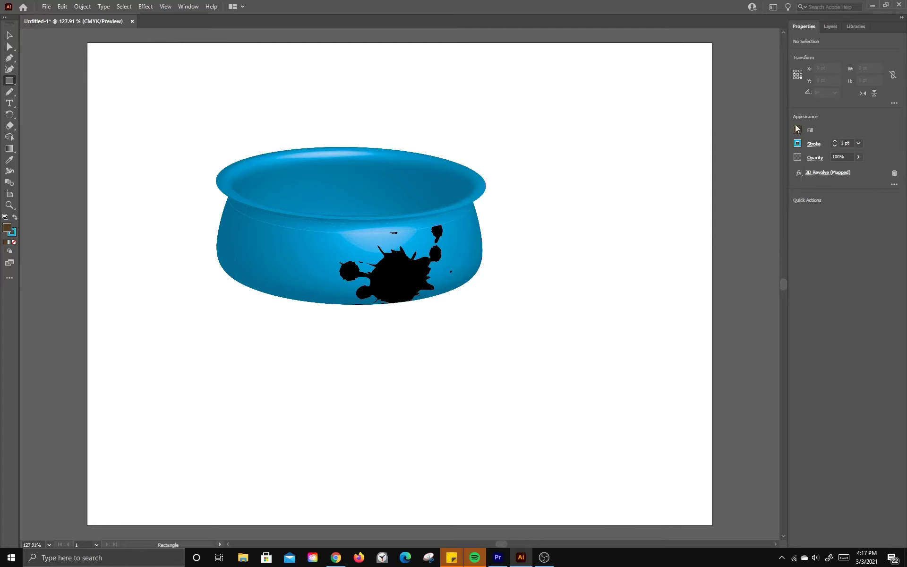
pyautogui.click(797, 143)
pyautogui.click(745, 191)
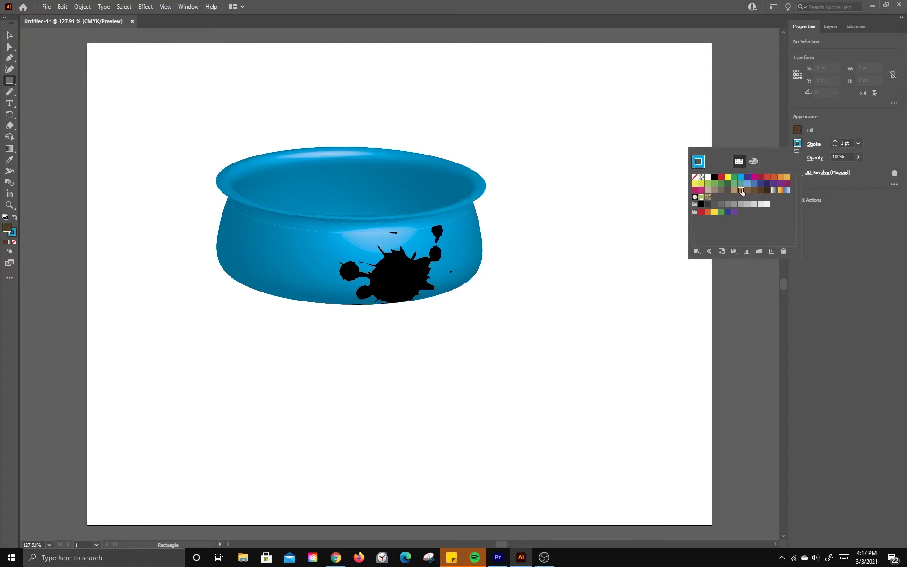
pyautogui.click(835, 141)
pyautogui.click(835, 141)
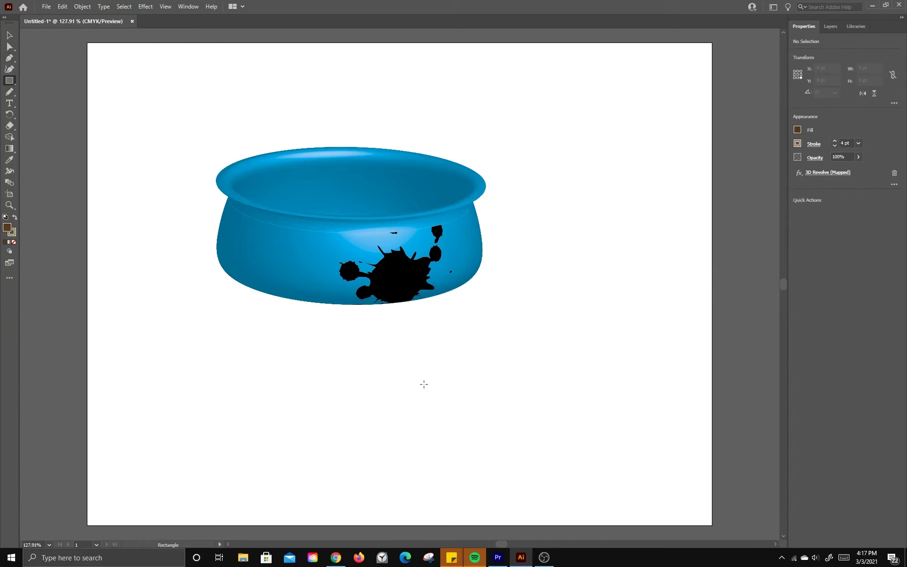
pyautogui.moveTo(420, 381)
pyautogui.mouseDown()
pyautogui.moveTo(447, 407)
pyautogui.moveTo(628, 426)
pyautogui.mouseUp()
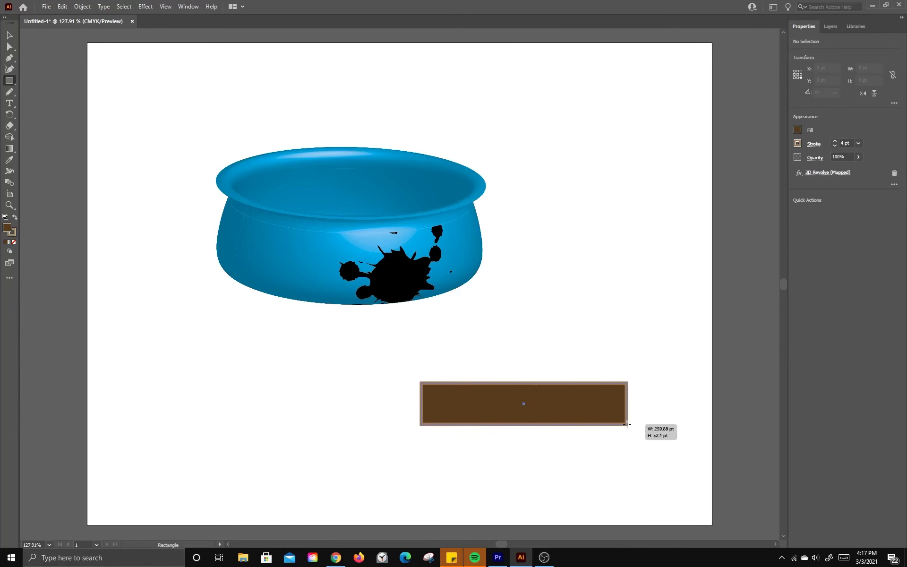
# Step: Apply the 3D Extrude & Bevel effect to the brown rectangle with an extrude depth of 244 pt and deselect it
pyautogui.click(146, 6)
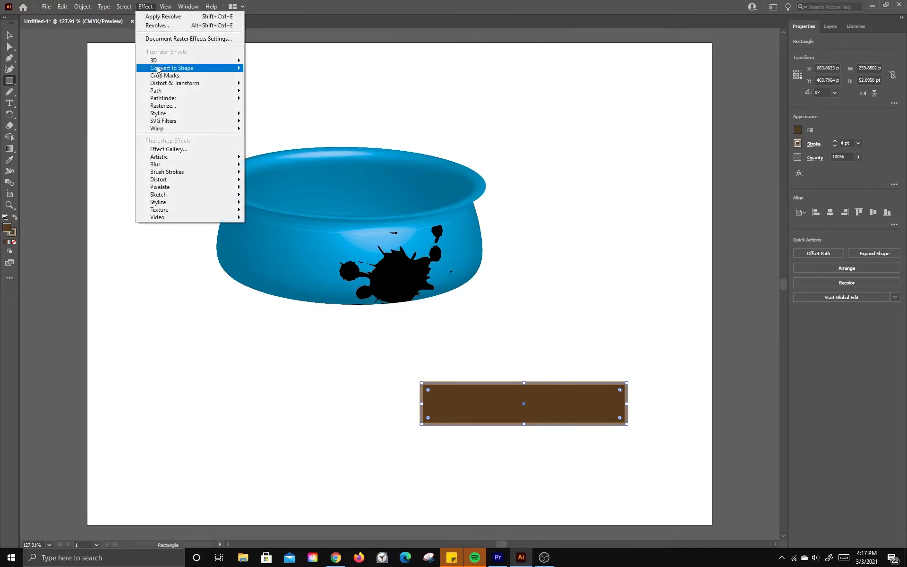
pyautogui.moveTo(163, 61)
pyautogui.click(261, 63)
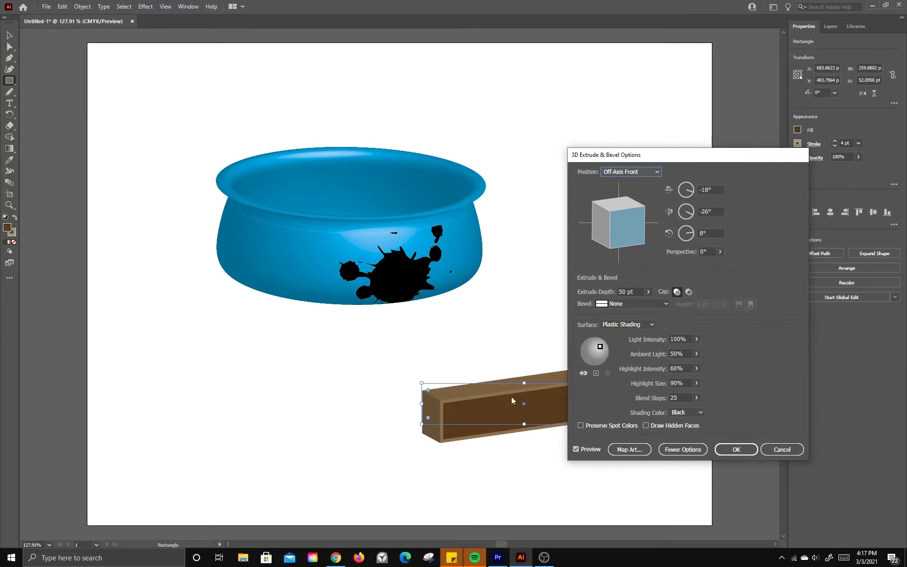
pyautogui.click(648, 292)
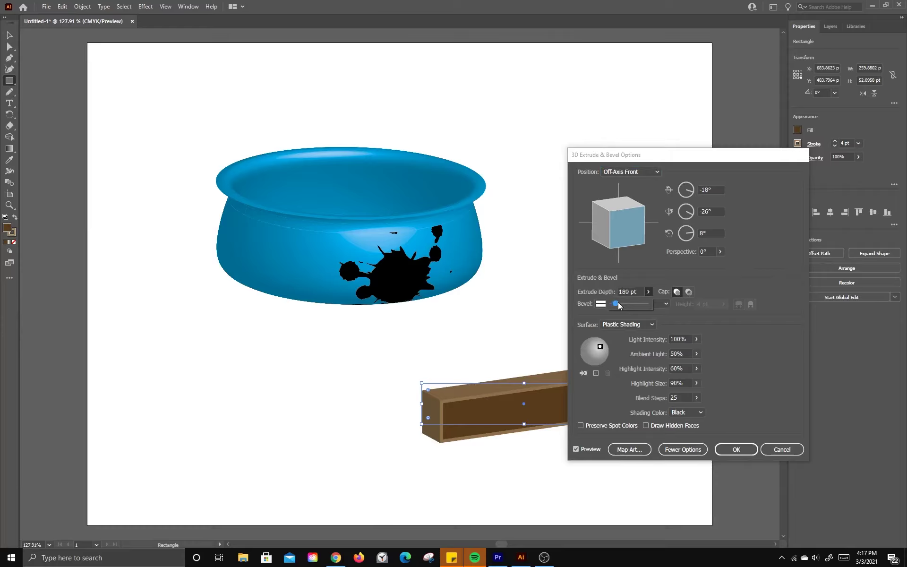
pyautogui.moveTo(618, 302); pyautogui.dragTo(620, 302)
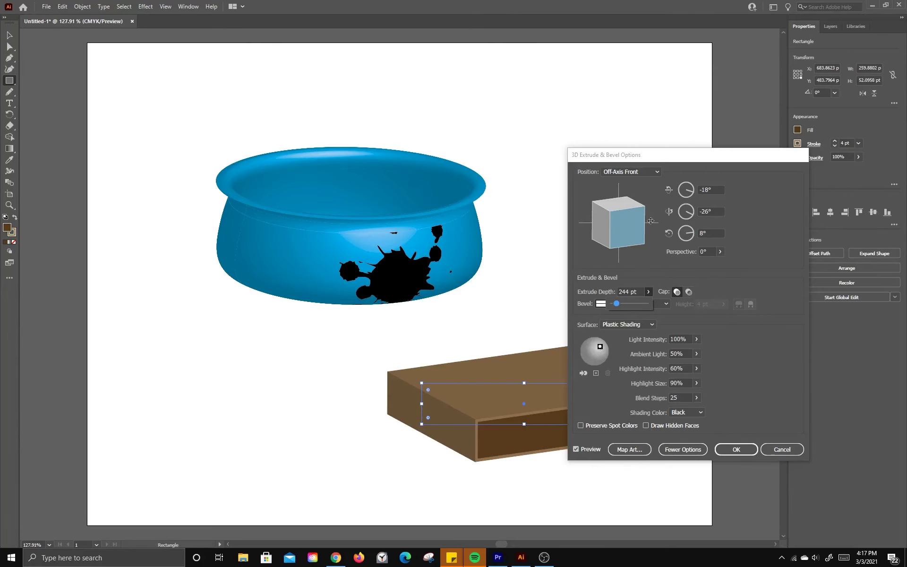
pyautogui.click(739, 449)
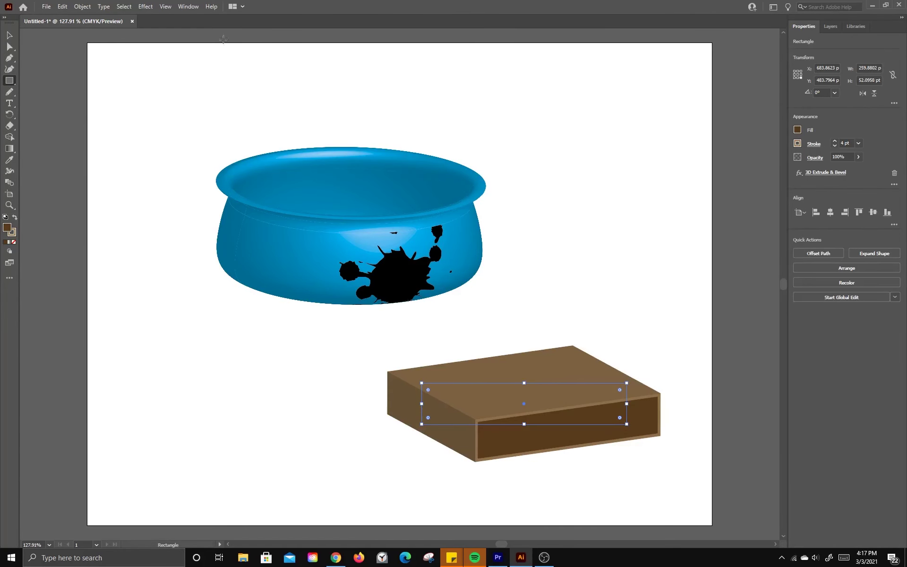
pyautogui.click(9, 35)
pyautogui.click(116, 94)
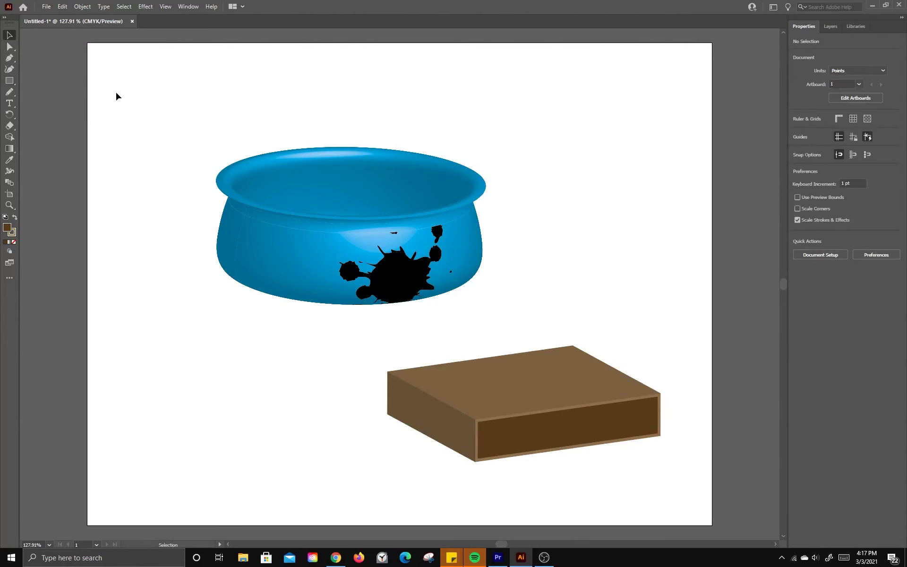